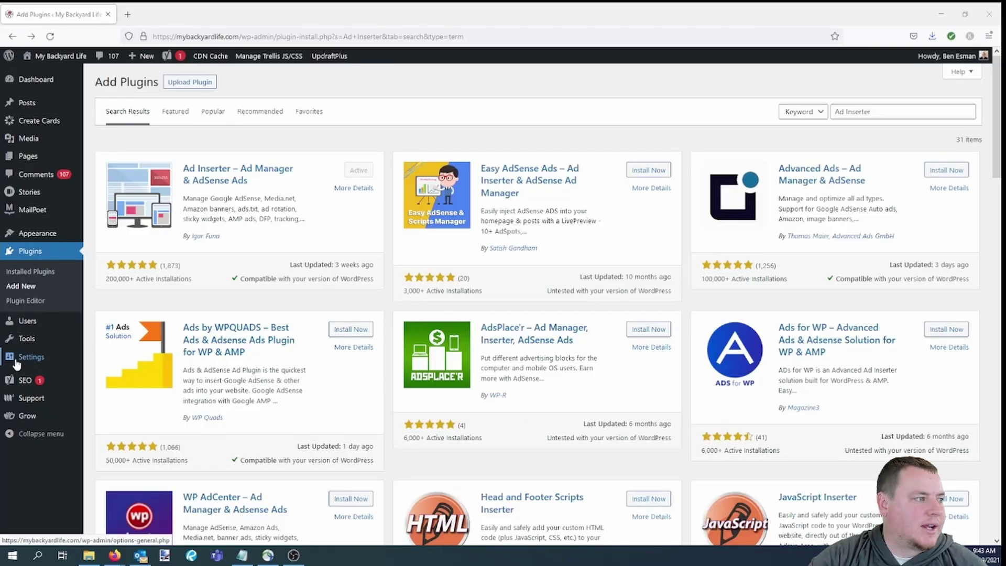
Step: Open the Ad Inserter settings page from the WordPress Settings menu
mouse_move(32, 362)
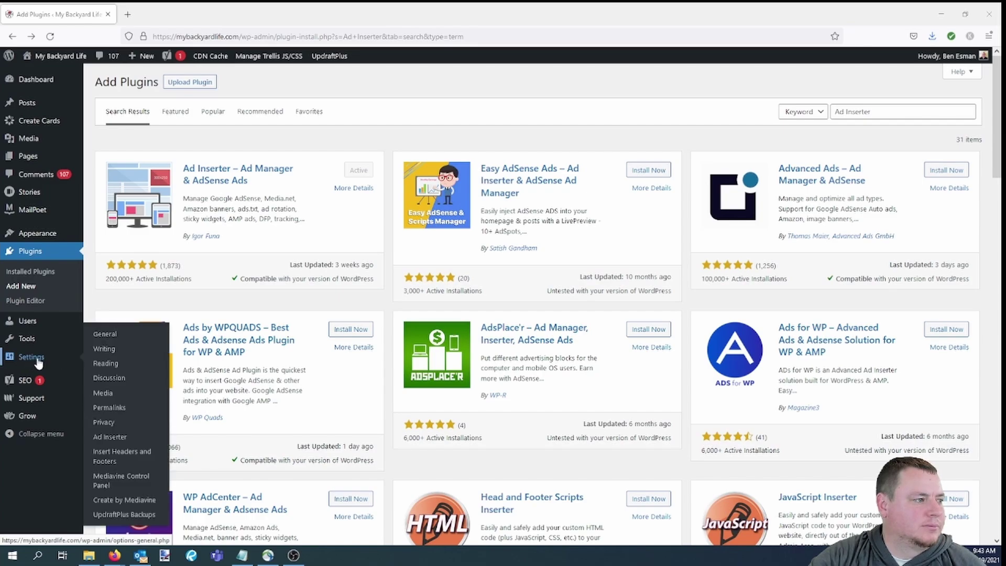
click(120, 439)
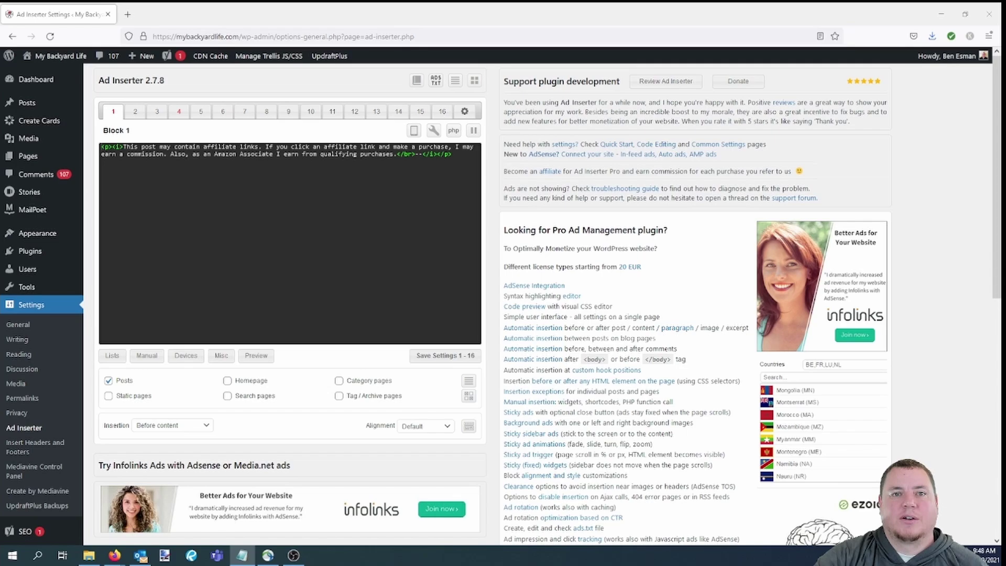
click(208, 426)
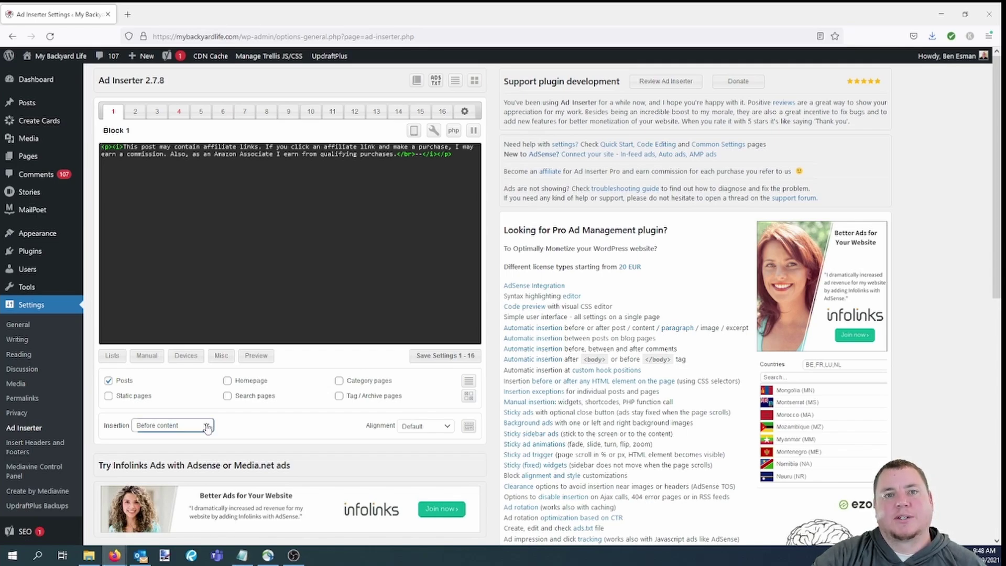
click(207, 426)
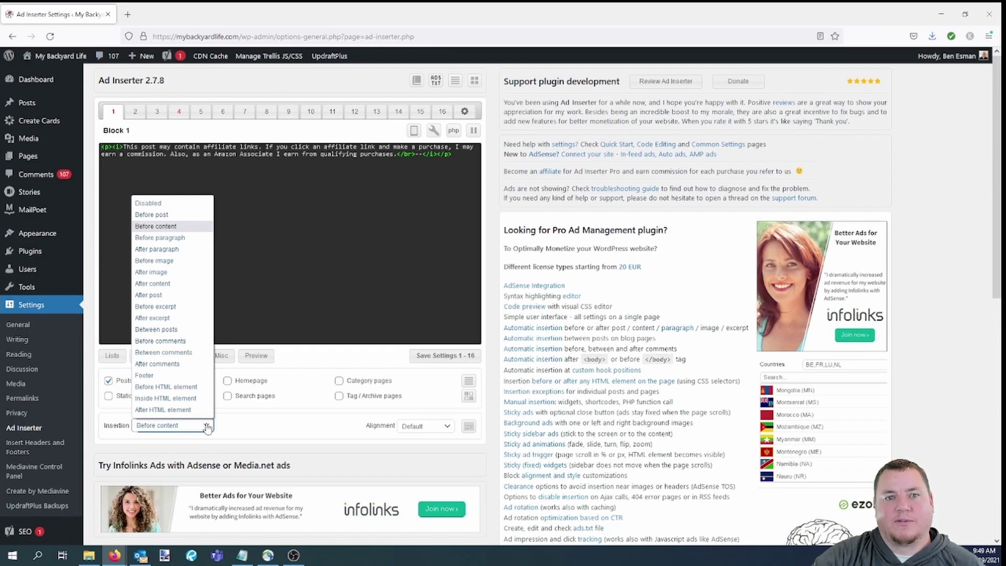
click(447, 428)
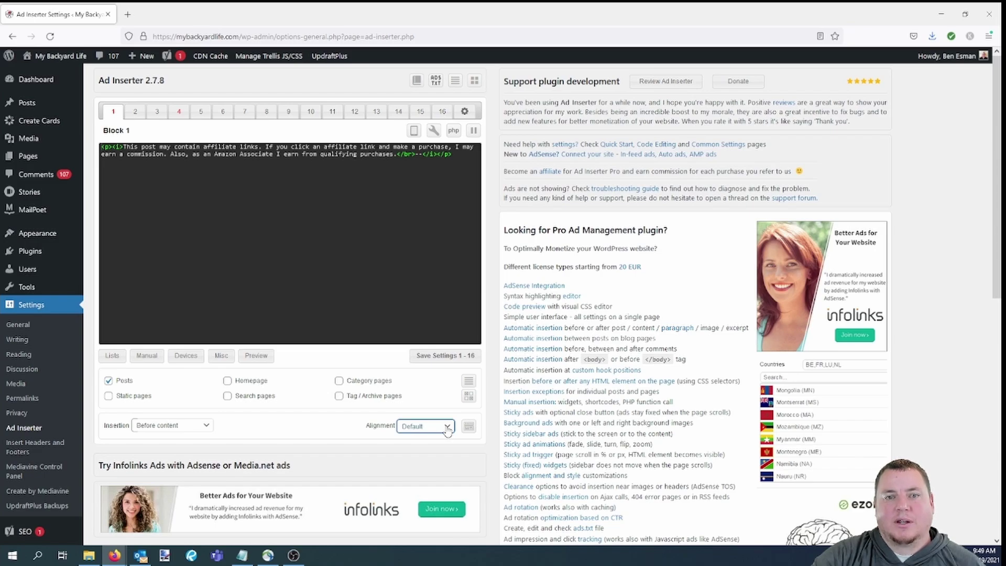
click(447, 427)
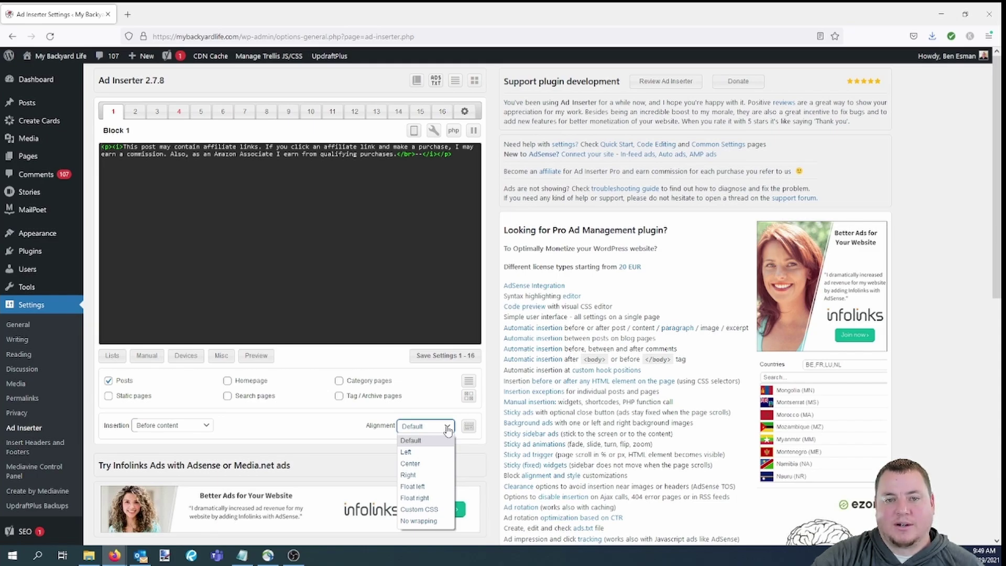
click(448, 429)
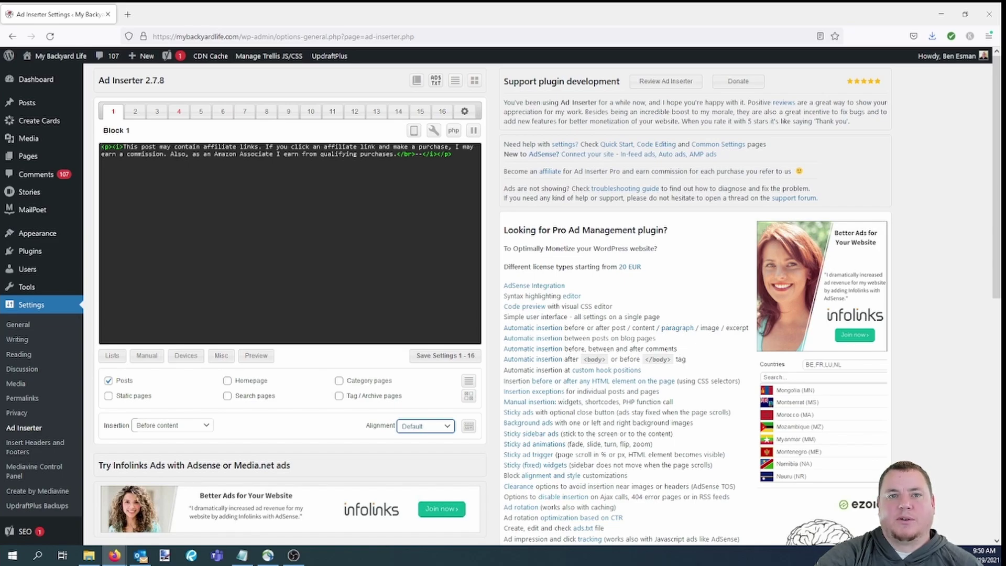
scroll(262, 306, down, 2)
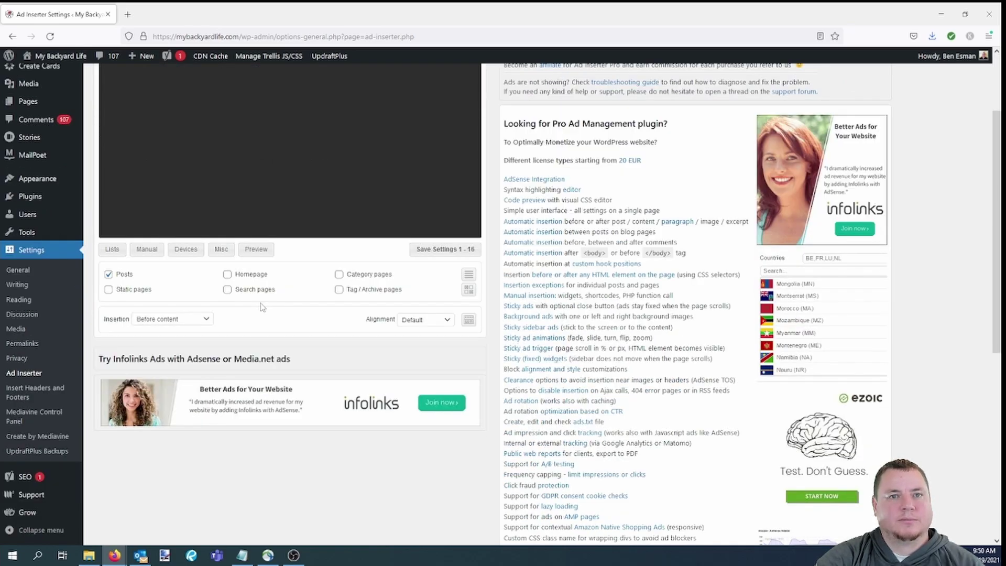
Step: Check Block 1's category and tag filter lists, then display its Widget, Shortcode and PHP options
click(122, 252)
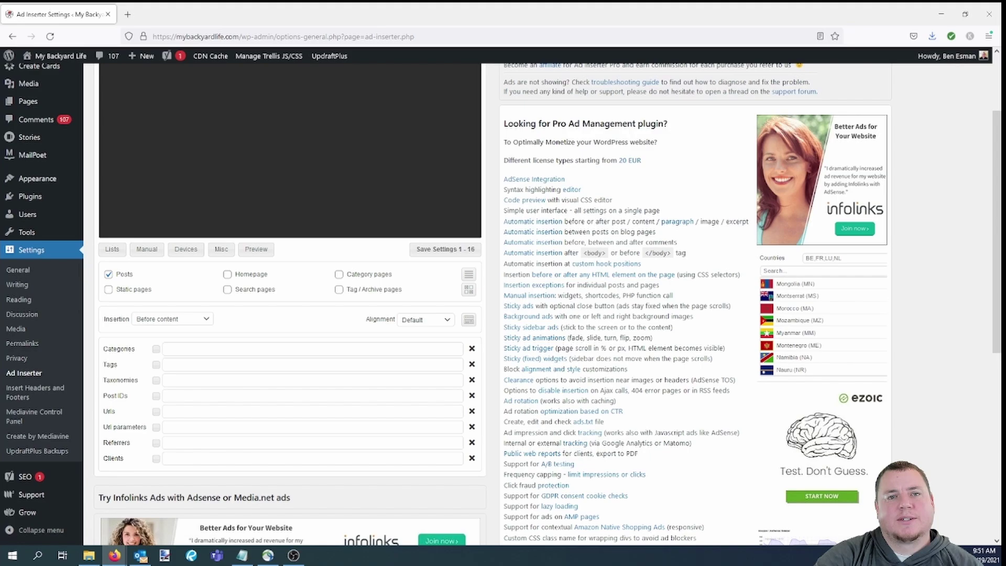
click(113, 252)
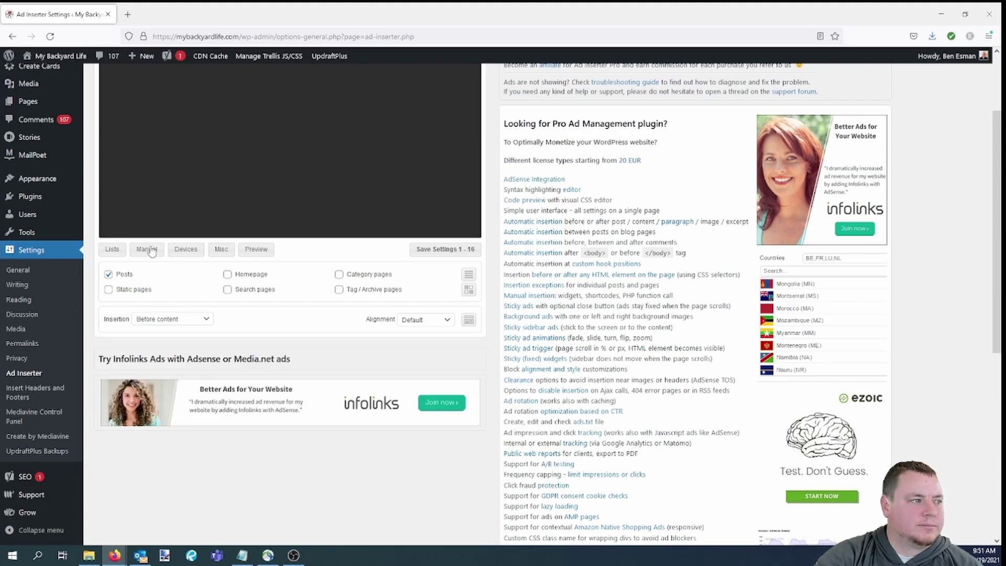
click(148, 251)
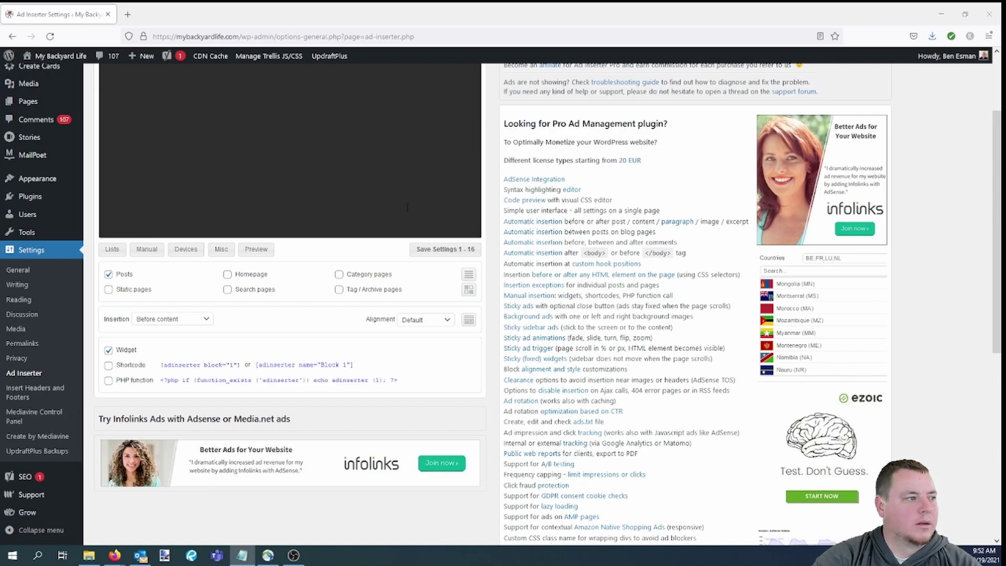
Step: Review Block 1's Manual, Devices and Misc option panels, leaving them all closed
click(153, 252)
click(188, 251)
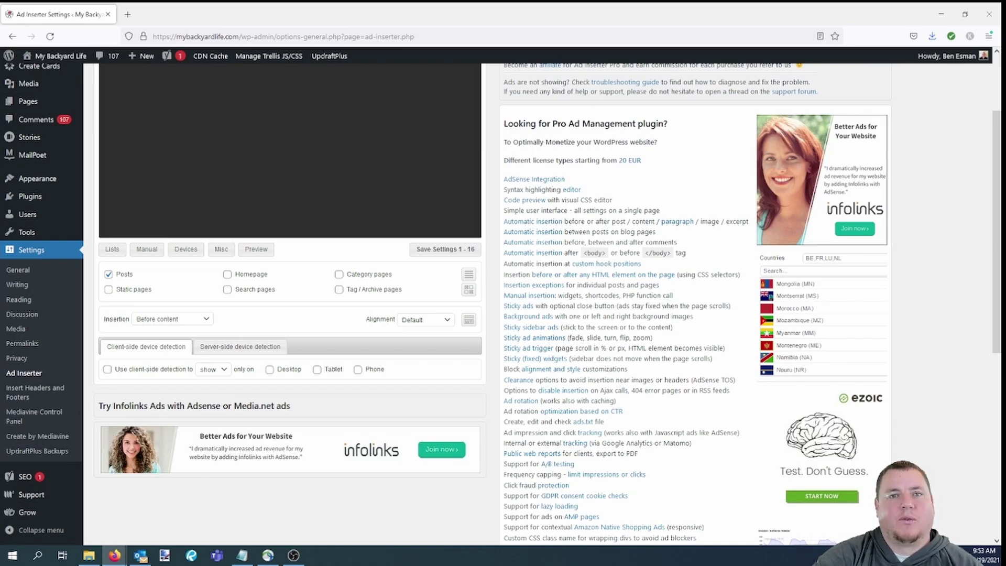
click(184, 251)
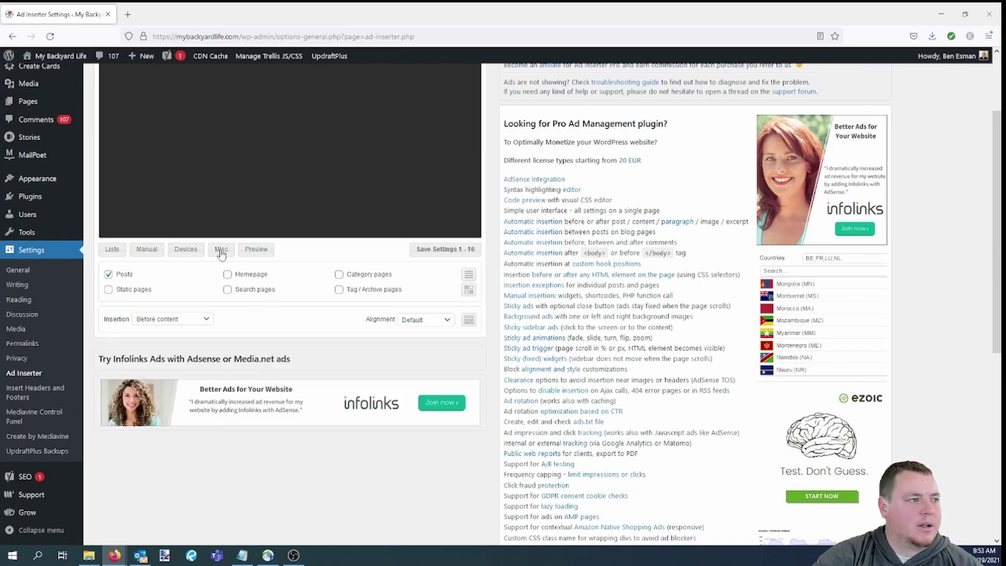
click(221, 251)
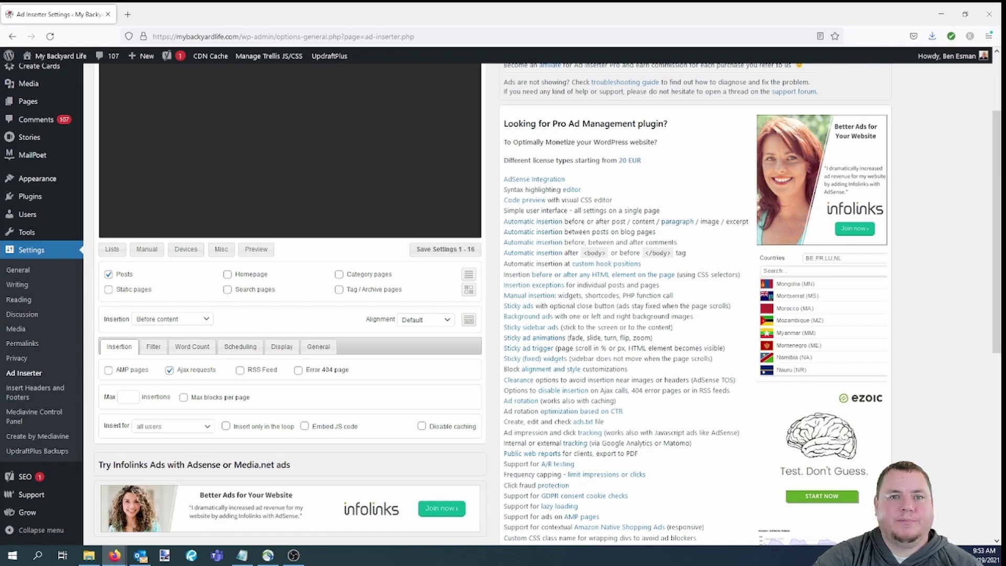
click(221, 250)
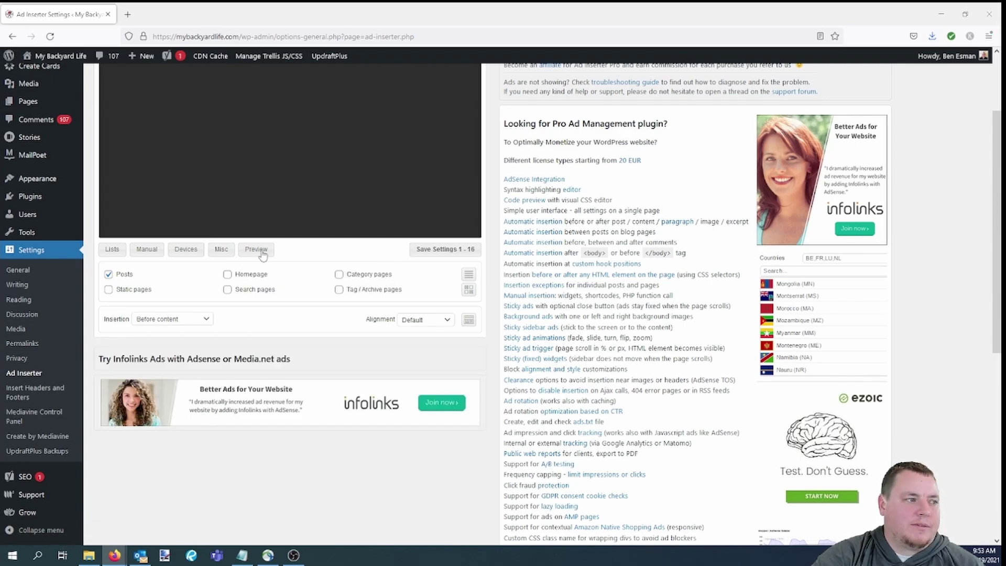
click(256, 249)
drag(861, 137, 468, 55)
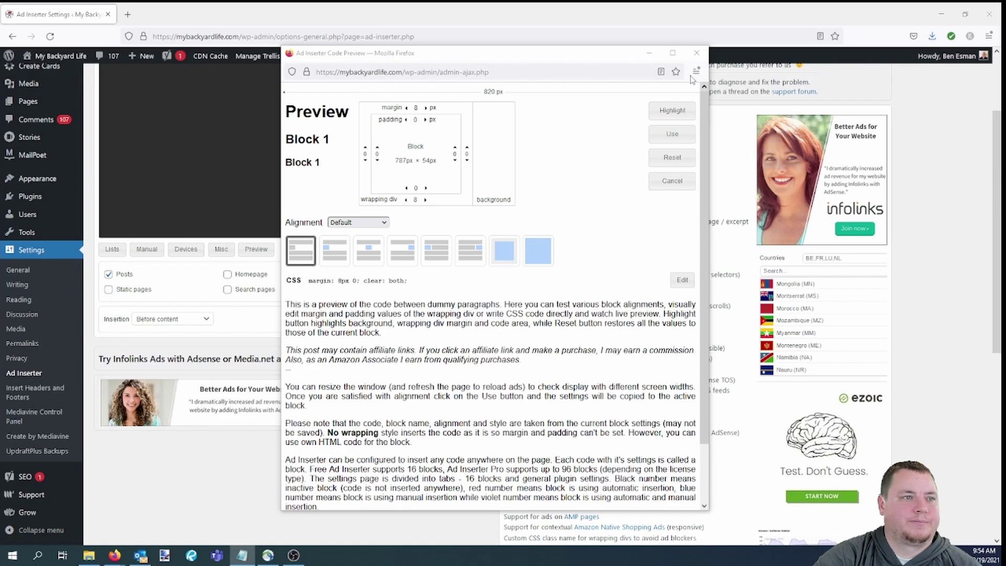
click(696, 53)
Step: Load the live mybackyardlife.com sprinkler article in a new tab and scroll to the affiliate disclaimer
click(129, 15)
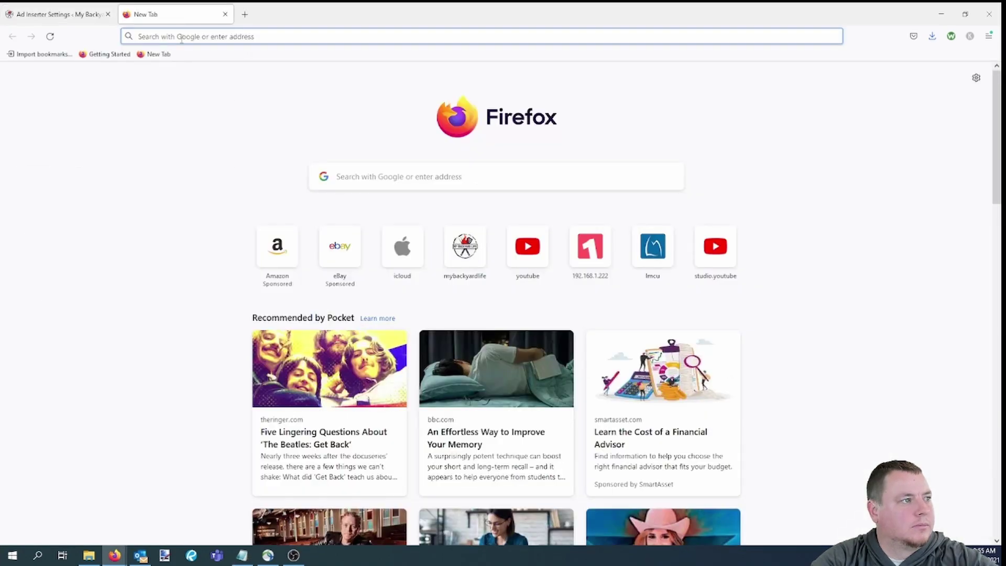
click(178, 32)
text(https://mybackyardlife.com/how-to-clean-sprinkler-heads/)
key(Return)
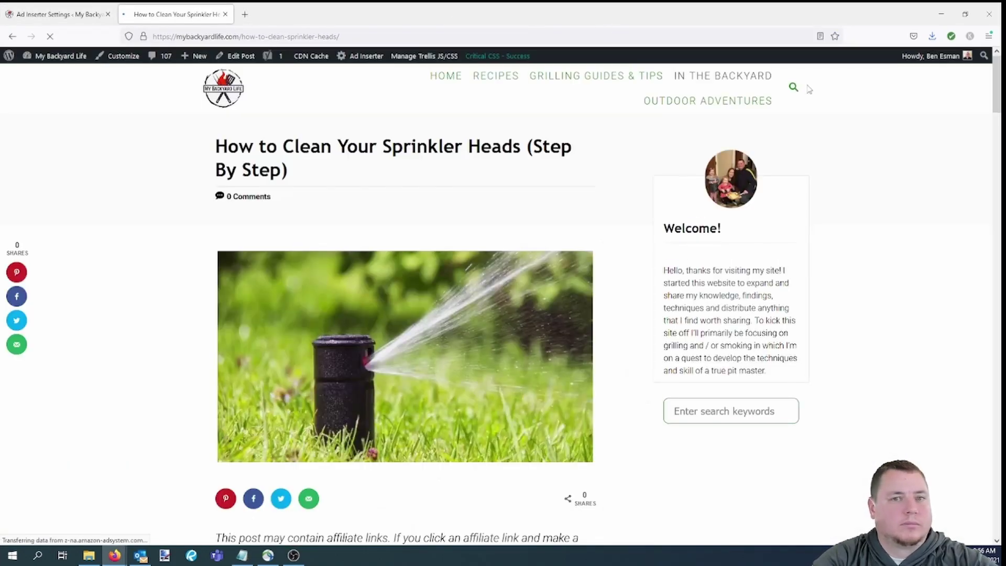
scroll(558, 234, down, 2)
scroll(559, 234, down, 4)
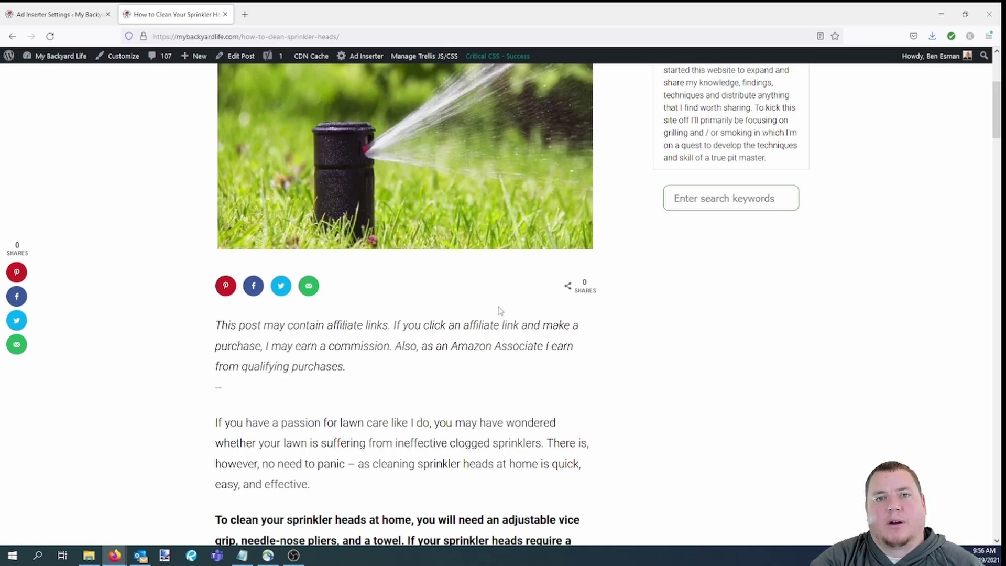
key(alt+Tab)
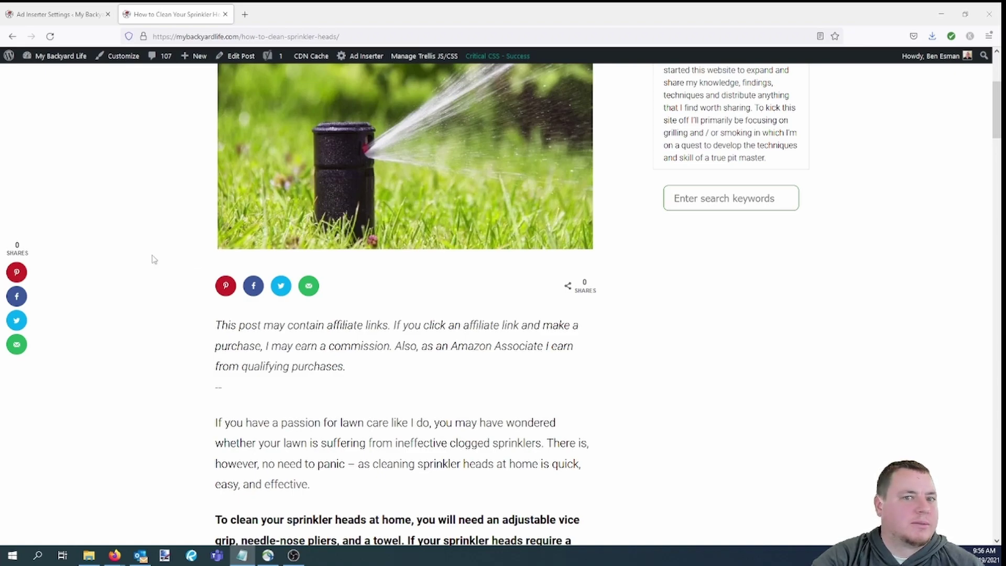
Step: Return to Ad Inserter settings and display Block 3's 'Before you go' ButcherBox offer code
click(58, 14)
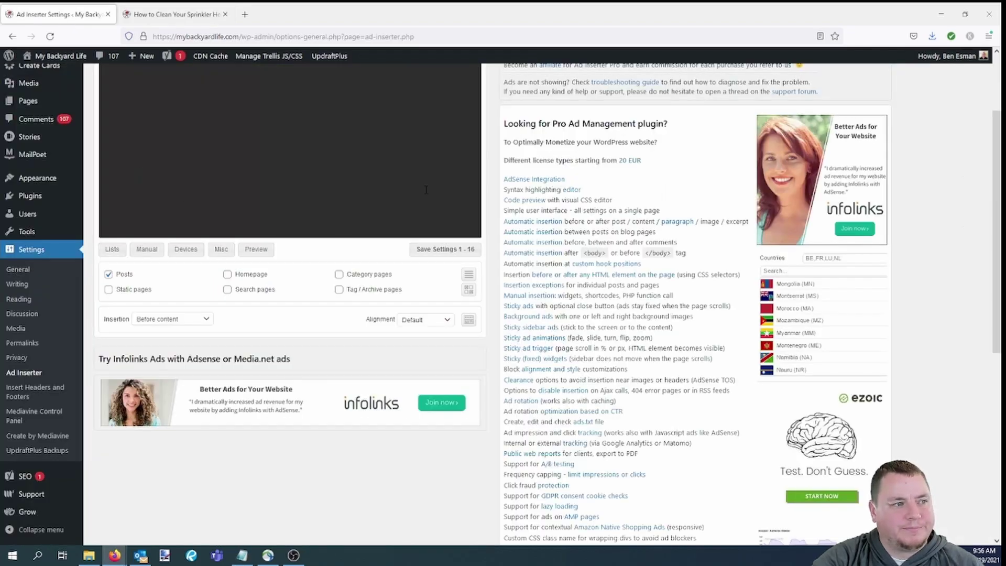
scroll(427, 192, up, 4)
key(alt+Tab)
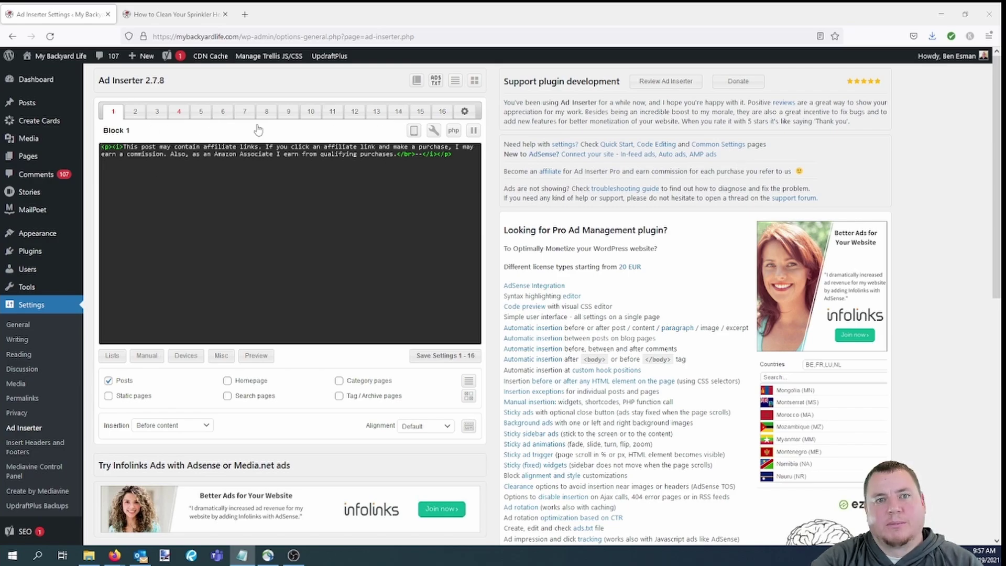
click(156, 111)
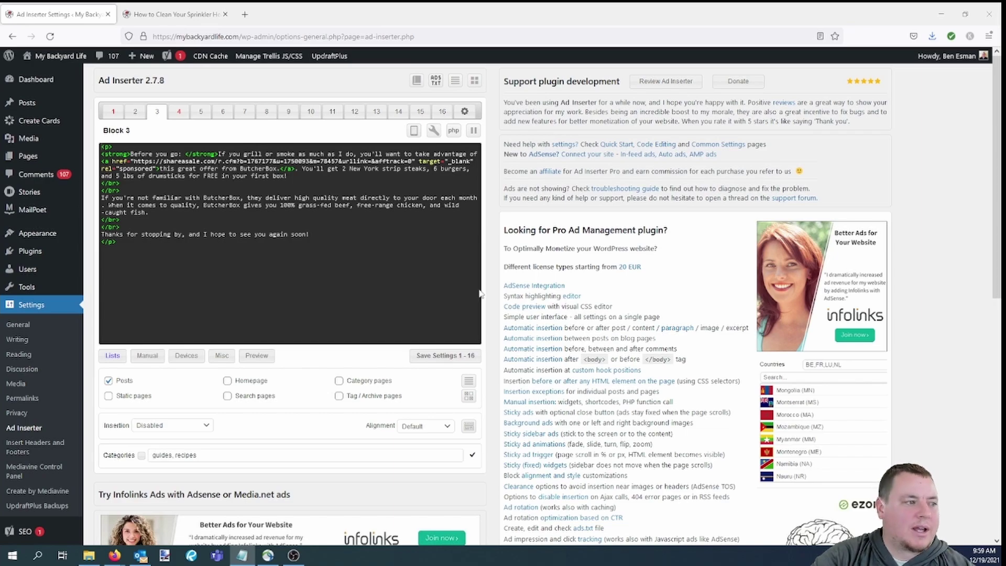
click(254, 362)
click(255, 360)
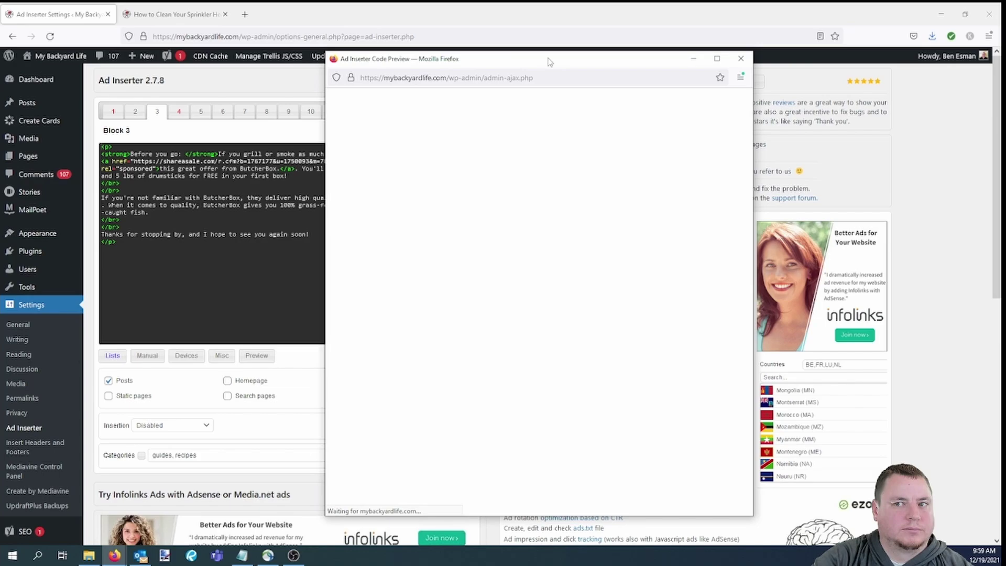
key(alt+Tab)
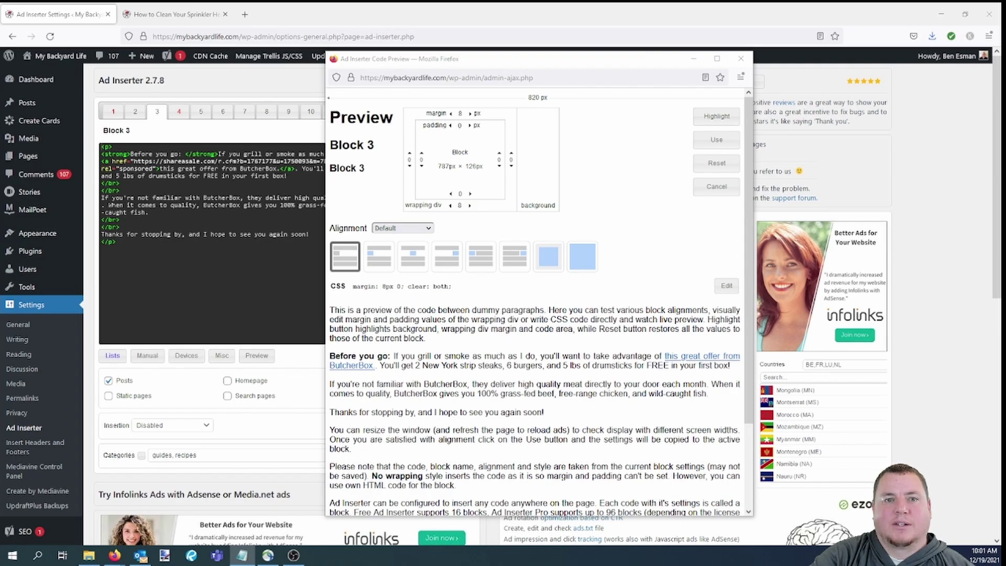
key(ctrl+w)
Step: Select Block 4 and preview its YouTube subscribe message between dummy paragraphs
click(179, 113)
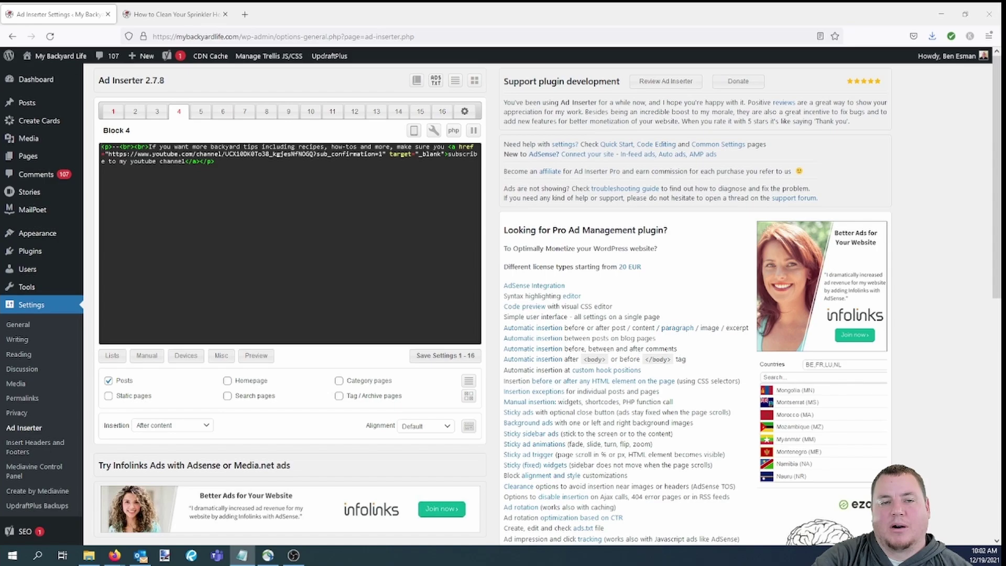
click(265, 360)
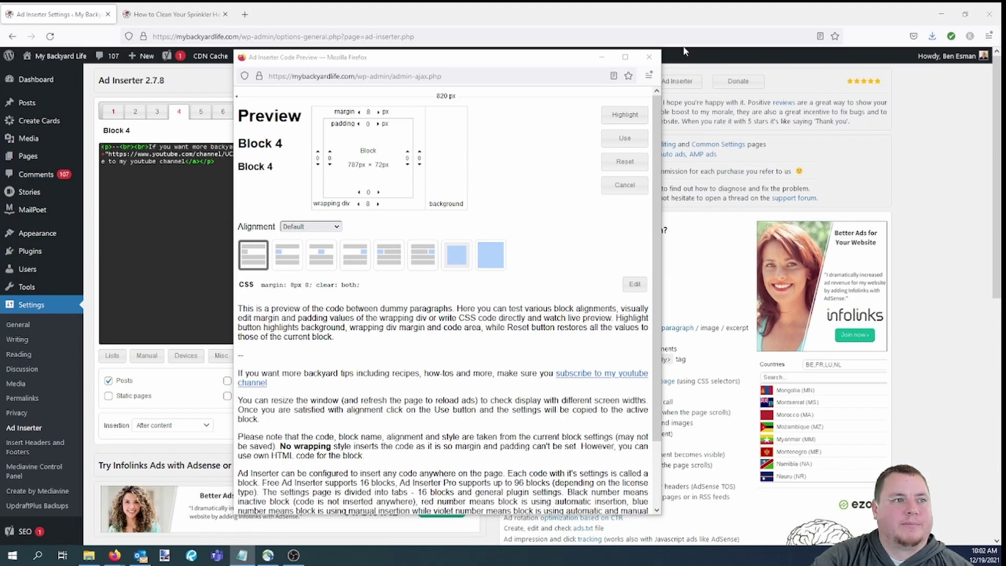
Step: Close the Block 4 preview and load passiveincomeunlocked.com in a new tab
click(649, 57)
click(245, 14)
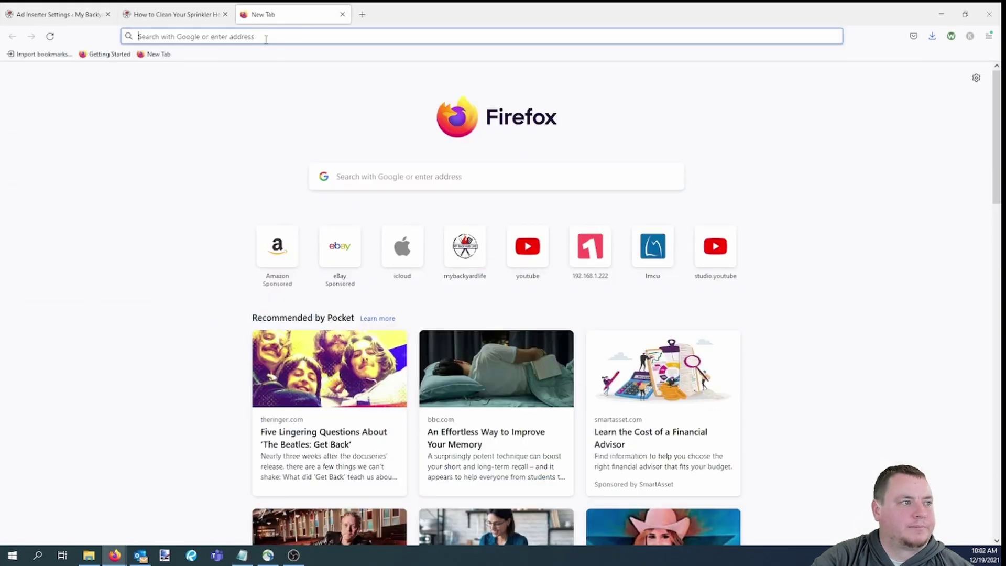
click(280, 35)
text(https://passiveincomeunlocked.com)
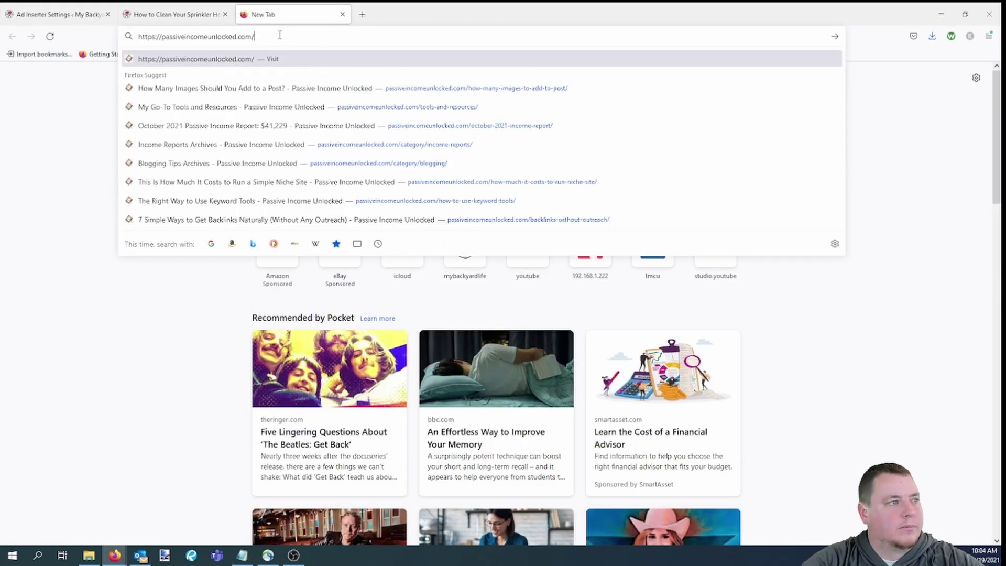
key(Return)
Step: Open the 'How Many Images Should You Add to a Post?' article and scroll to its opt-in form
scroll(479, 226, down, 6)
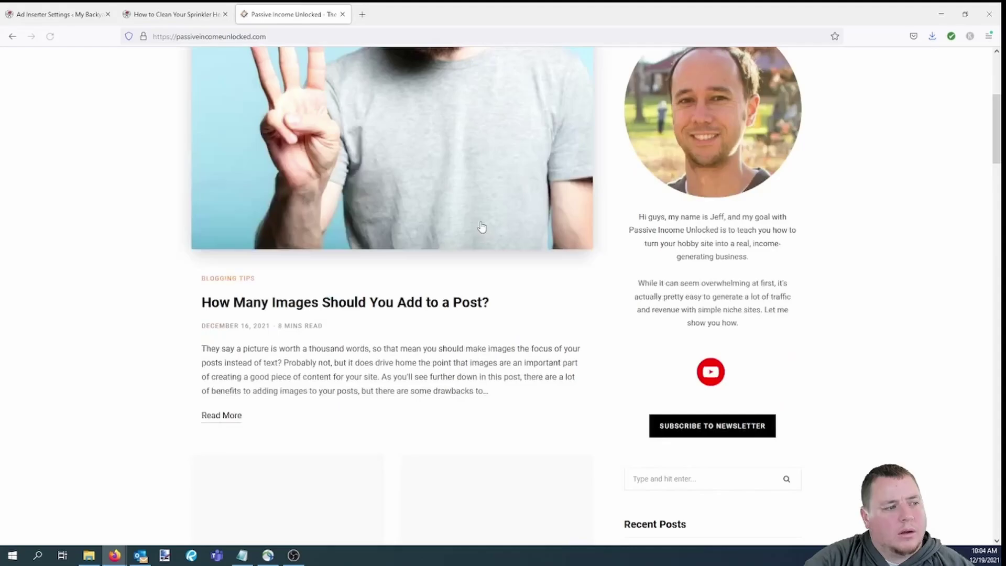
click(336, 249)
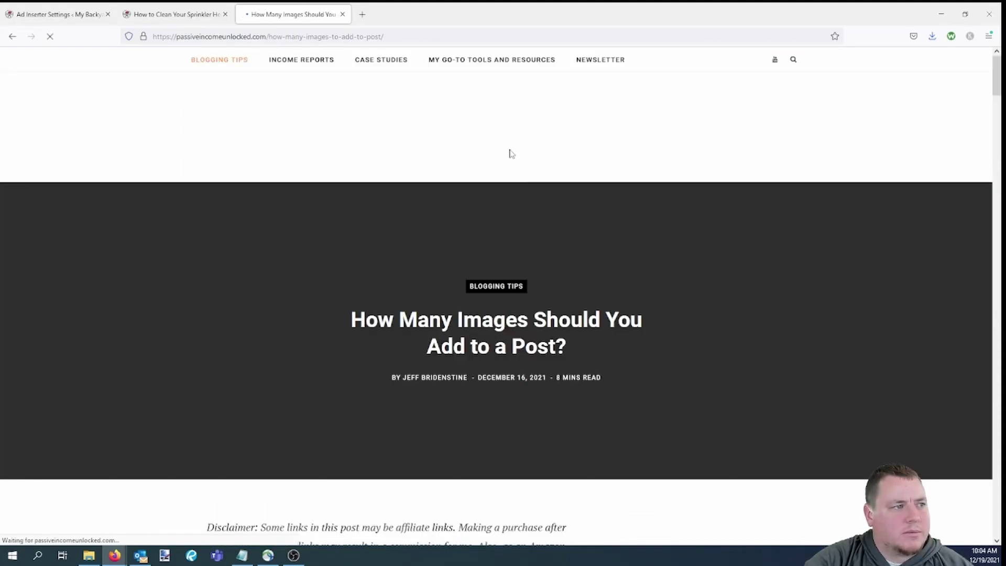
scroll(577, 181, down, 10)
scroll(587, 185, down, 20)
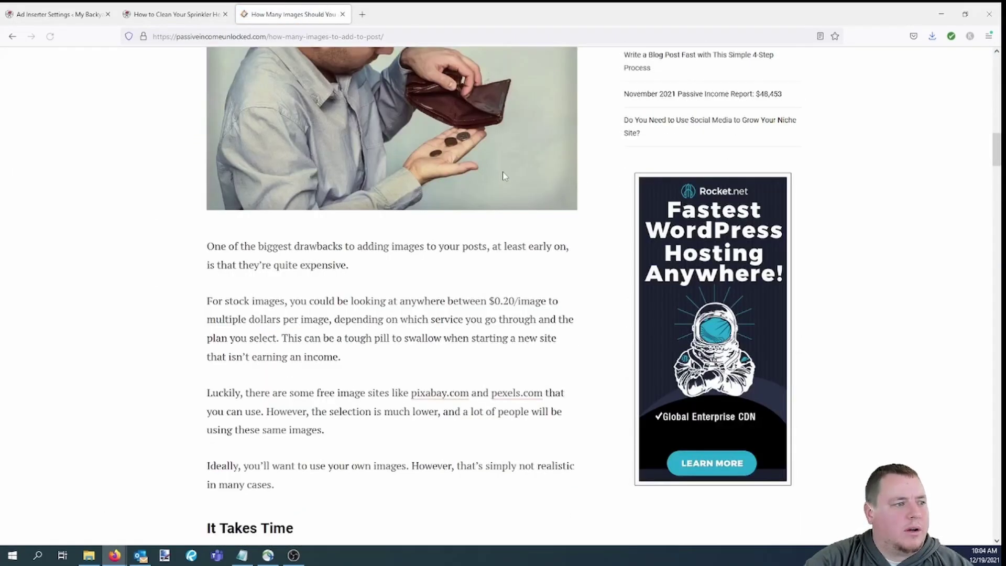
scroll(464, 185, down, 20)
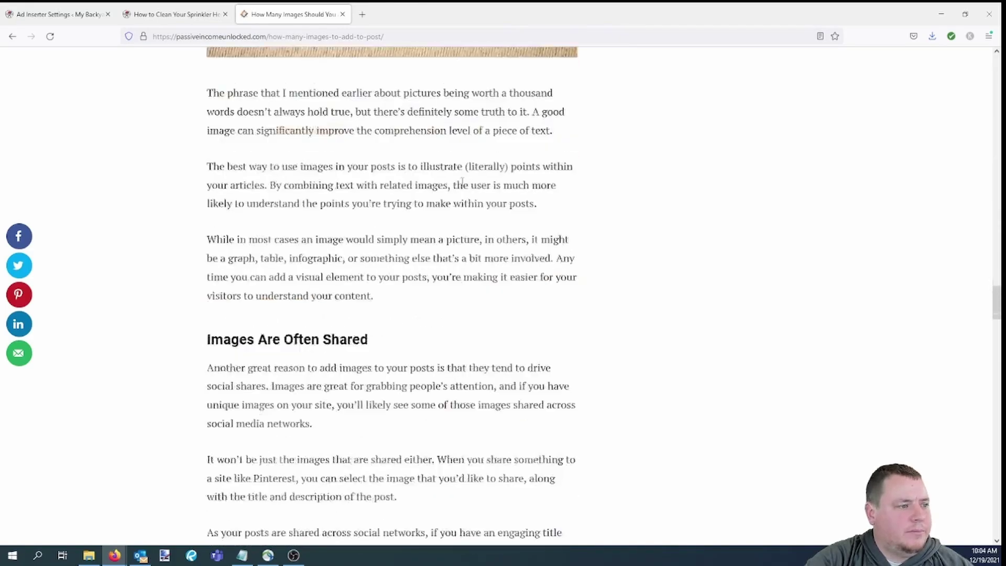
scroll(465, 186, down, 15)
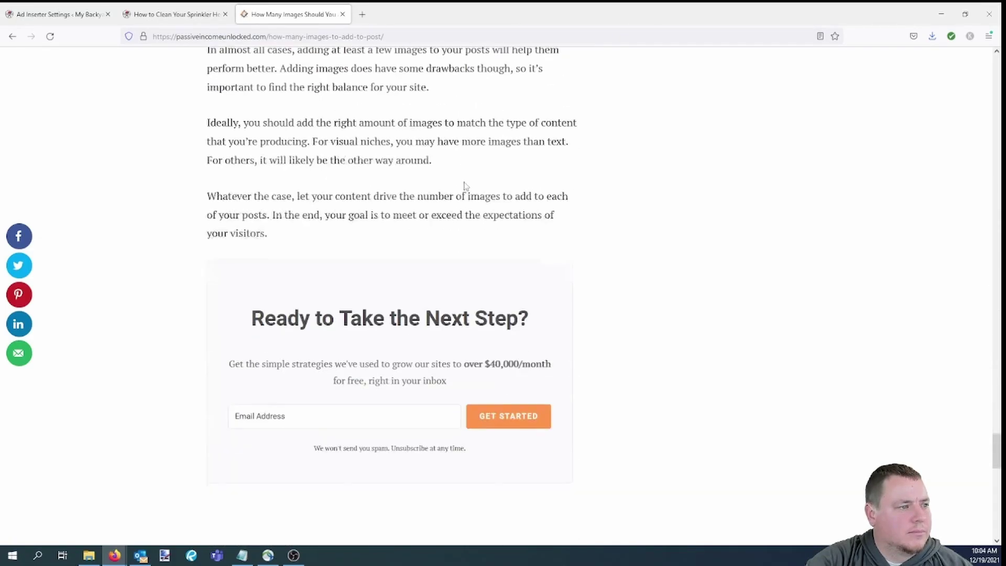
scroll(465, 187, up, 5)
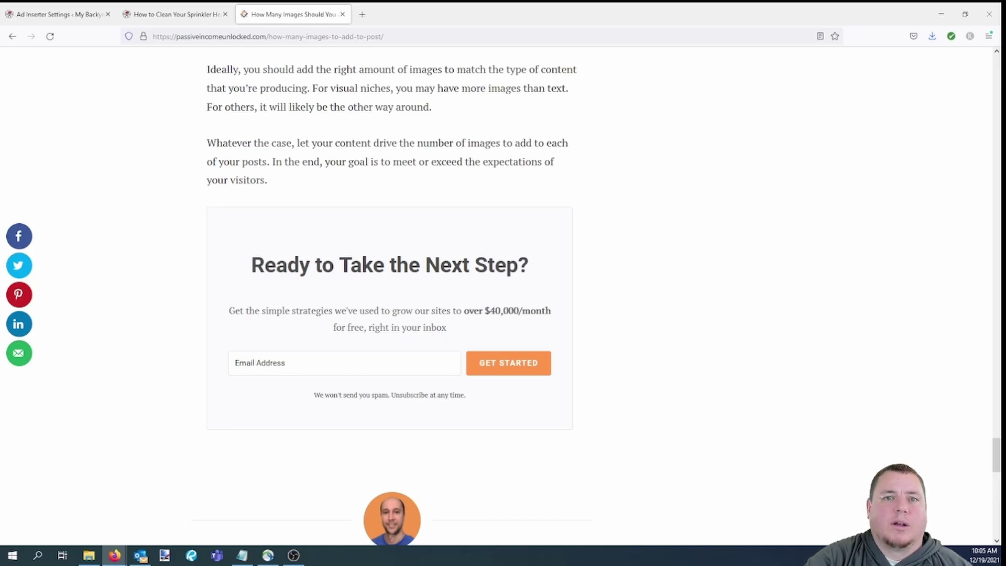
Step: Scroll back up until the Rocket.net sidebar banner beside 'They Can Be Expensive' is visible
scroll(663, 164, up, 8)
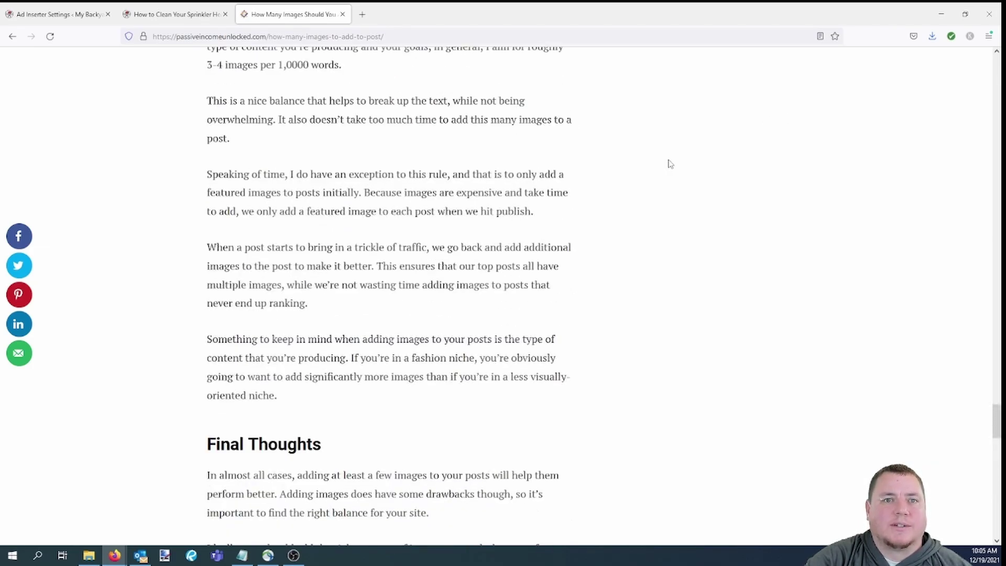
scroll(669, 164, up, 10)
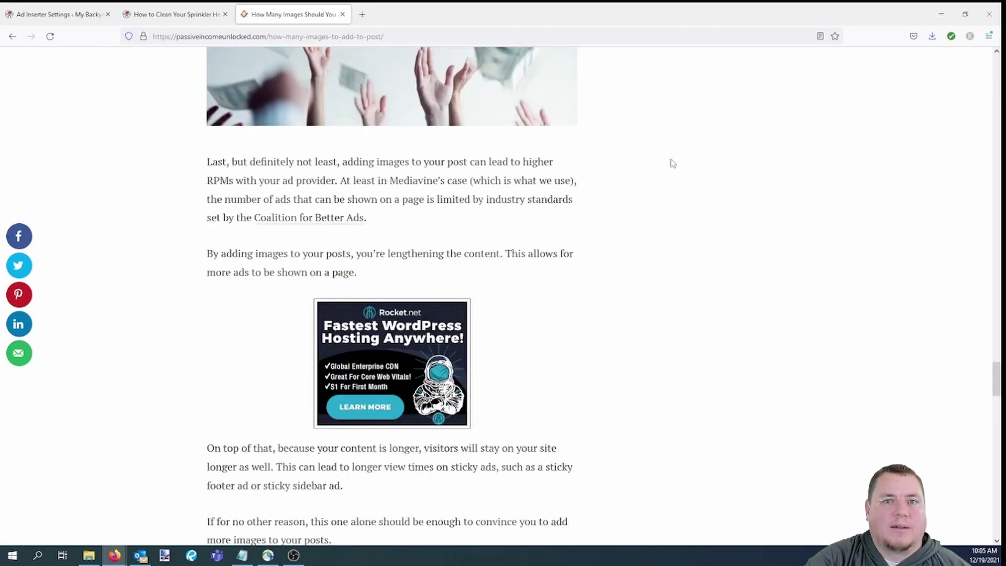
scroll(673, 164, up, 20)
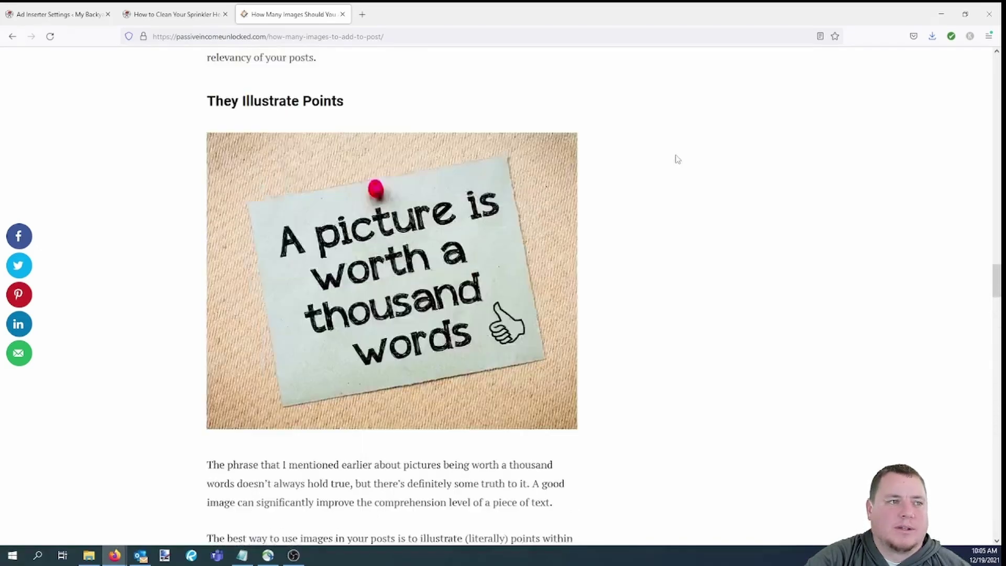
scroll(678, 158, up, 20)
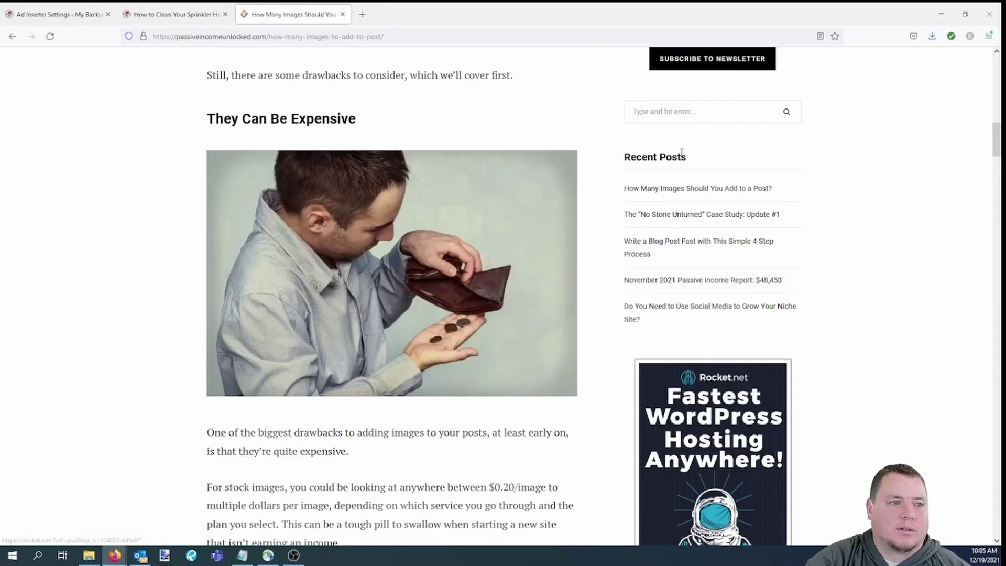
scroll(681, 152, up, 6)
scroll(683, 157, down, 10)
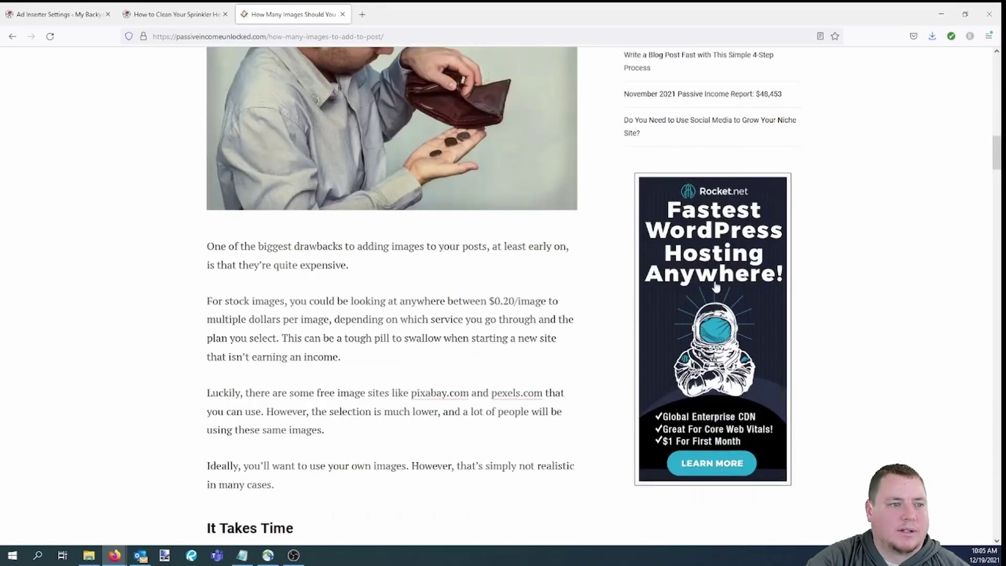